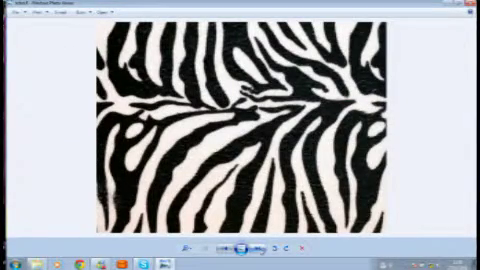
{"action": "key", "text": "Right"}
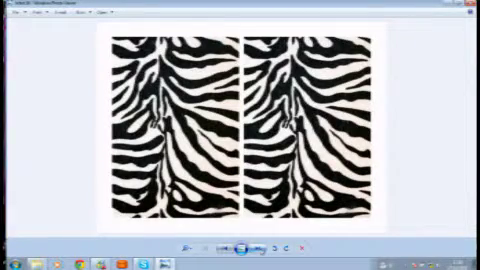
{"action": "key", "text": "Right"}
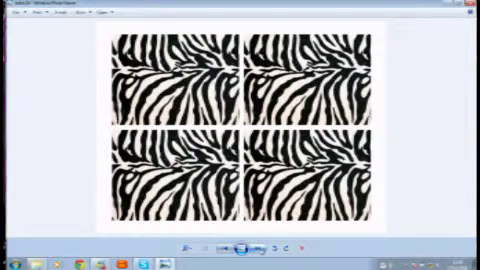
{"action": "key", "text": "Right"}
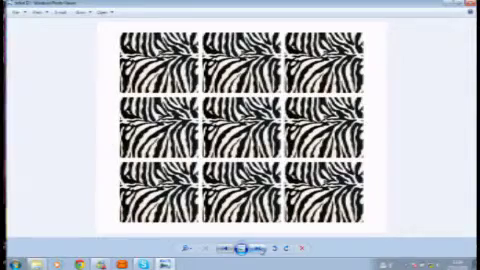